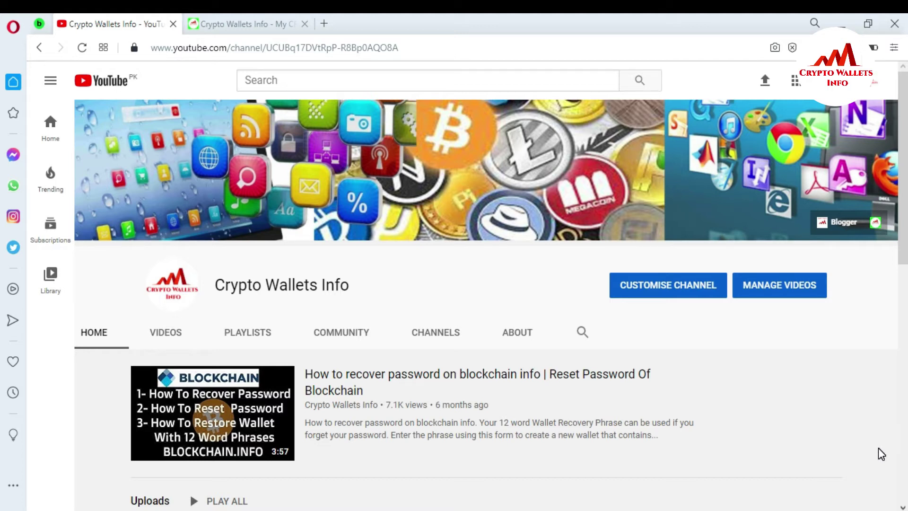
Switch to the Blockchain.com wallet login page with the Wallet ID already filled in
click(268, 18)
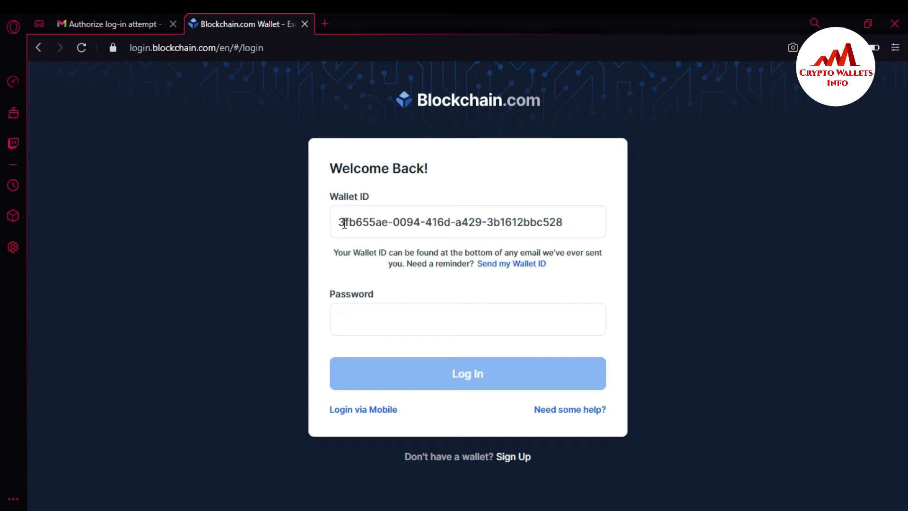
Log in with the prefilled Wallet ID and the account password
drag(339, 222, 617, 223)
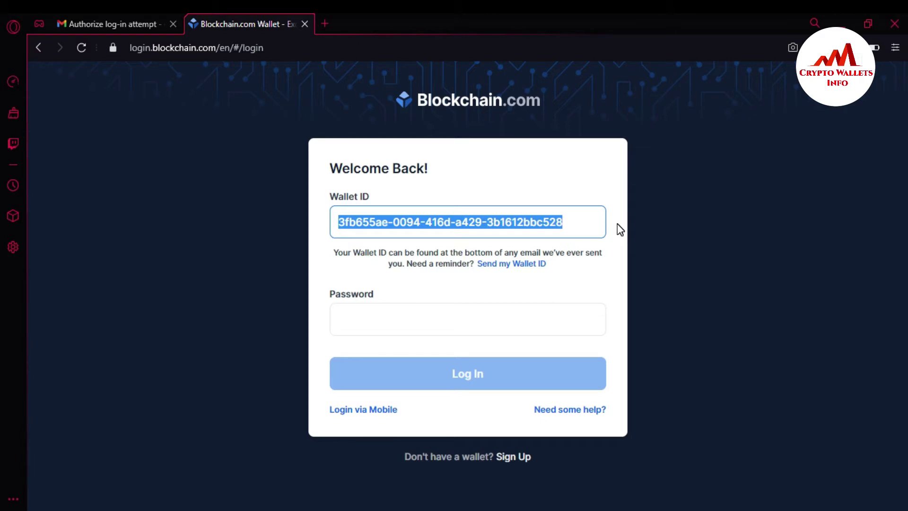
click(345, 316)
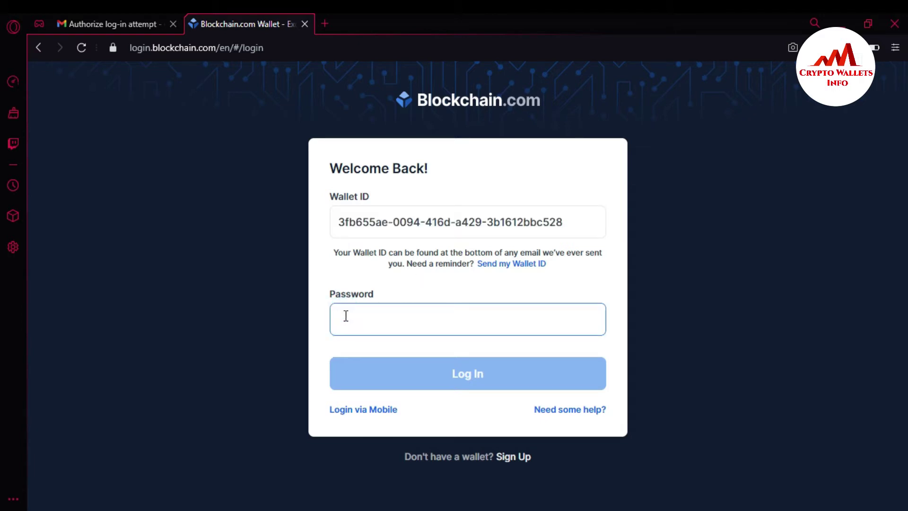
text(**********)
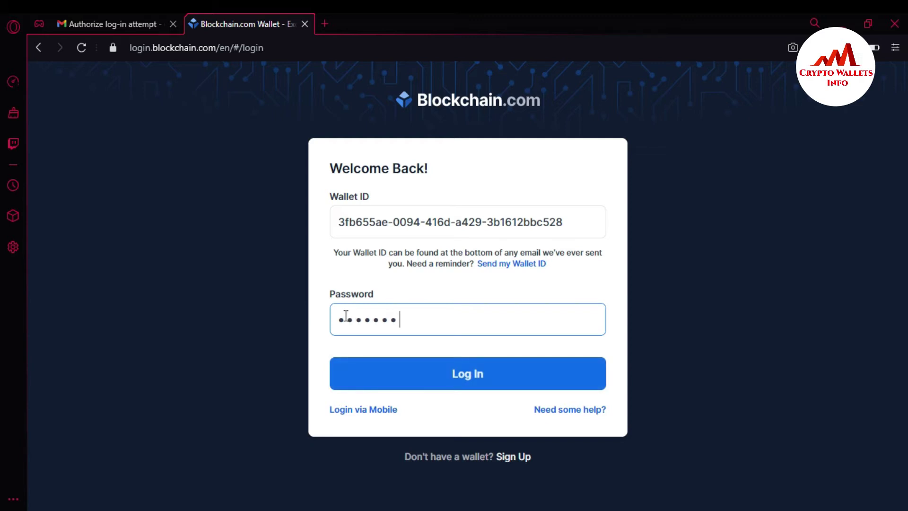
text(****)
click(459, 380)
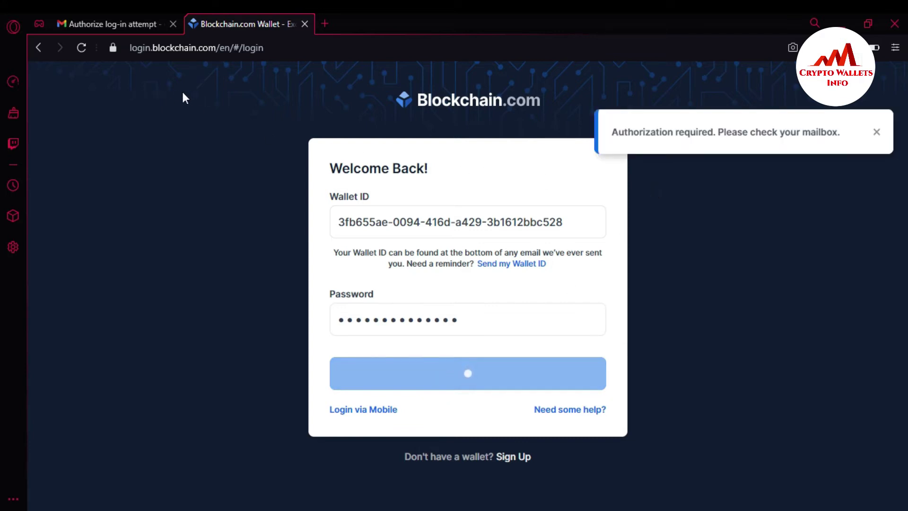
Approve the login from the newest Blockchain.com 'Authorize log-in attempt' email in Gmail
click(108, 23)
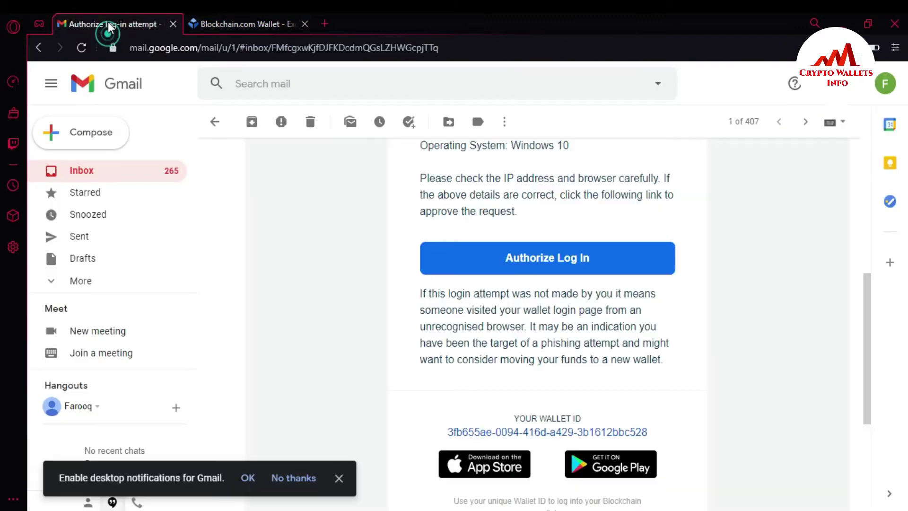
click(72, 176)
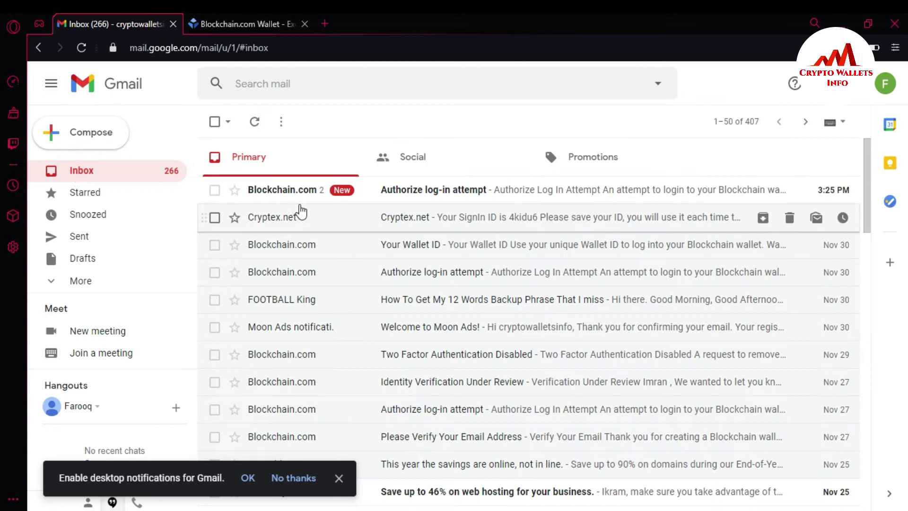
click(433, 195)
click(540, 191)
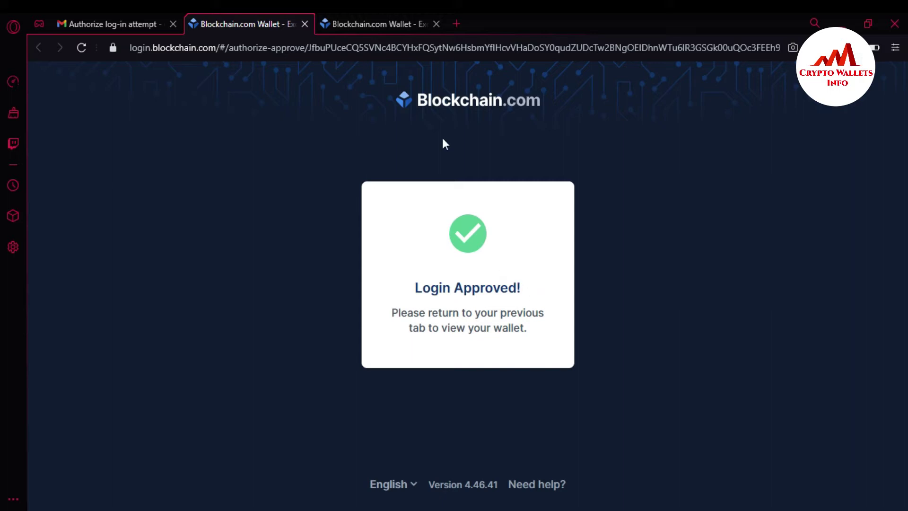
Go back to the pending Blockchain.com login tab, now asking for an authenticator code
click(373, 23)
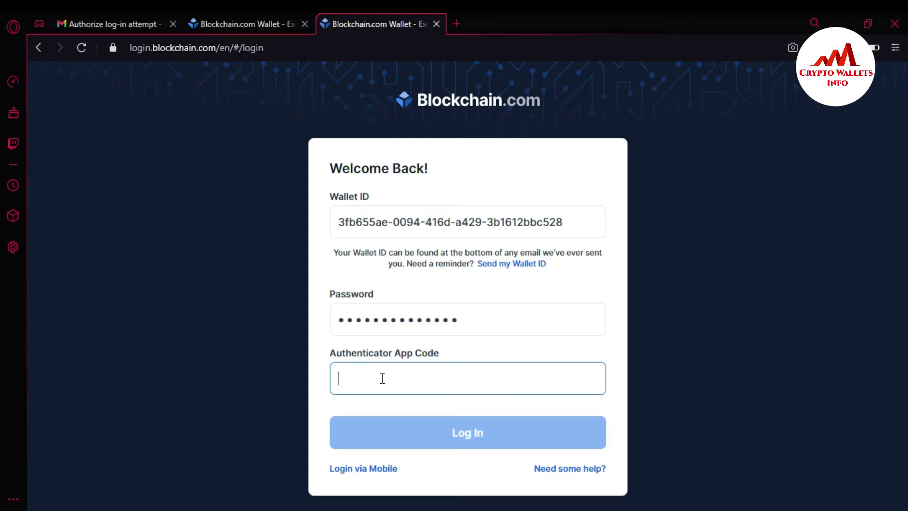
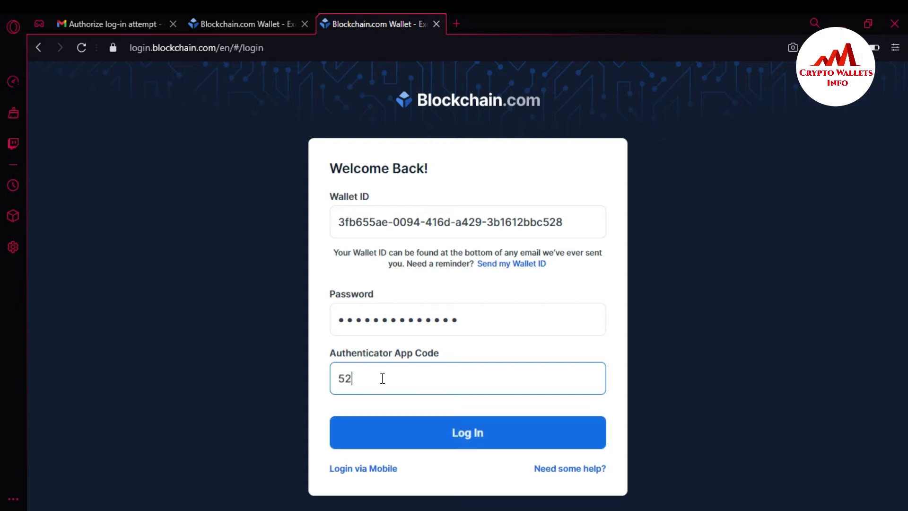
Enter the six-digit authenticator app code and log in to the $0.18 wallet home
click(741, 472)
click(740, 472)
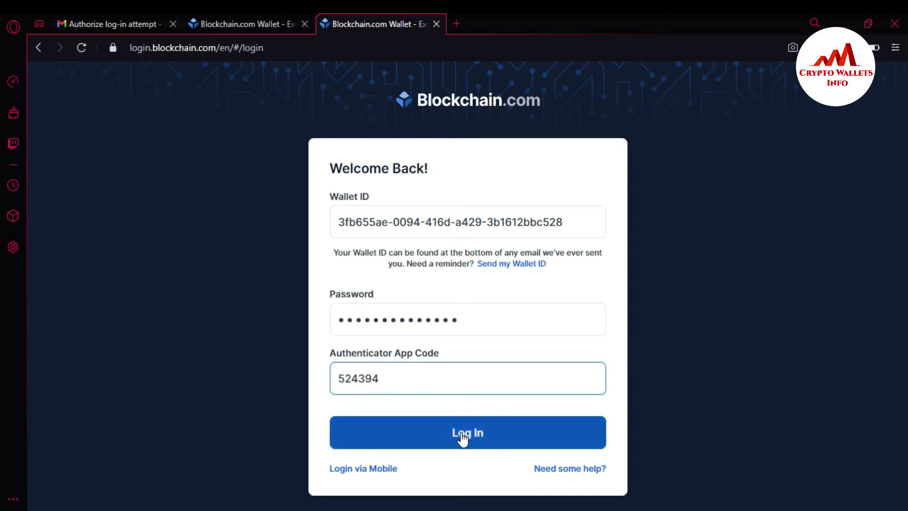
click(461, 434)
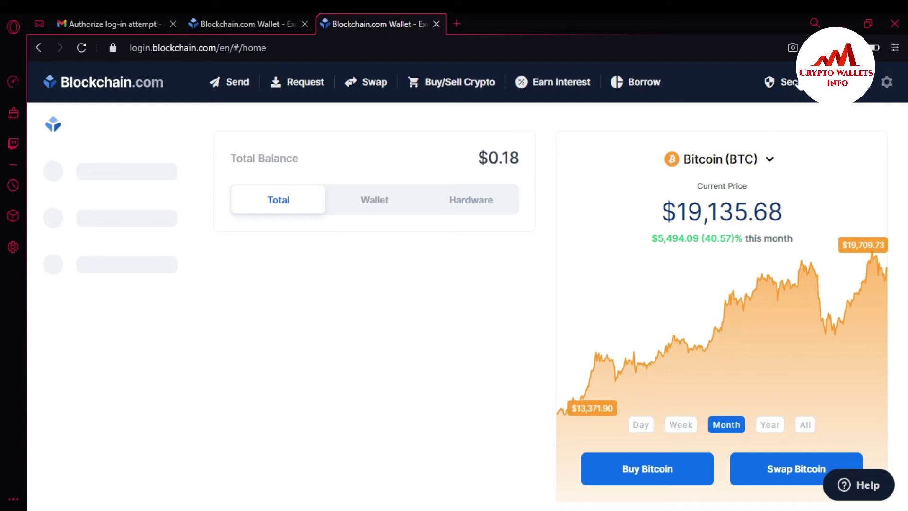
In Security Center, choose Disable for the Authenticator App two-step verification
click(783, 82)
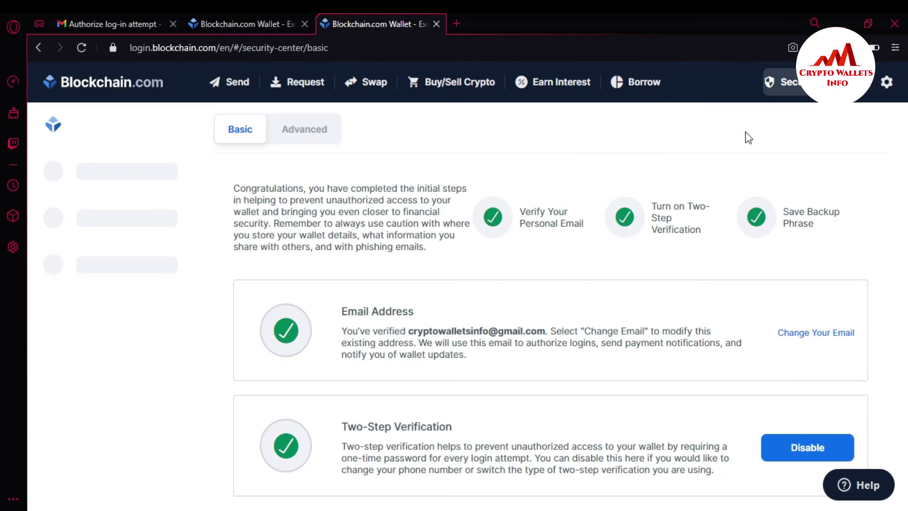
click(884, 198)
scroll(887, 204, down, 2)
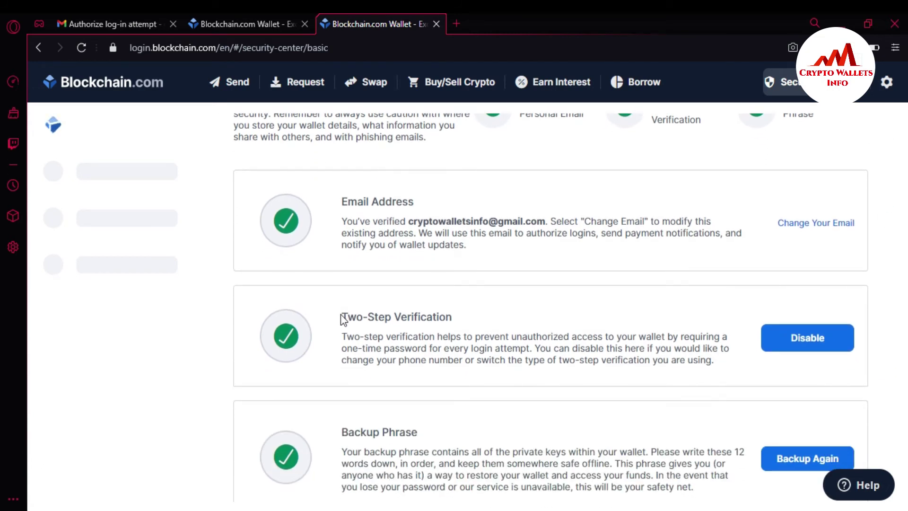
drag(340, 314, 465, 362)
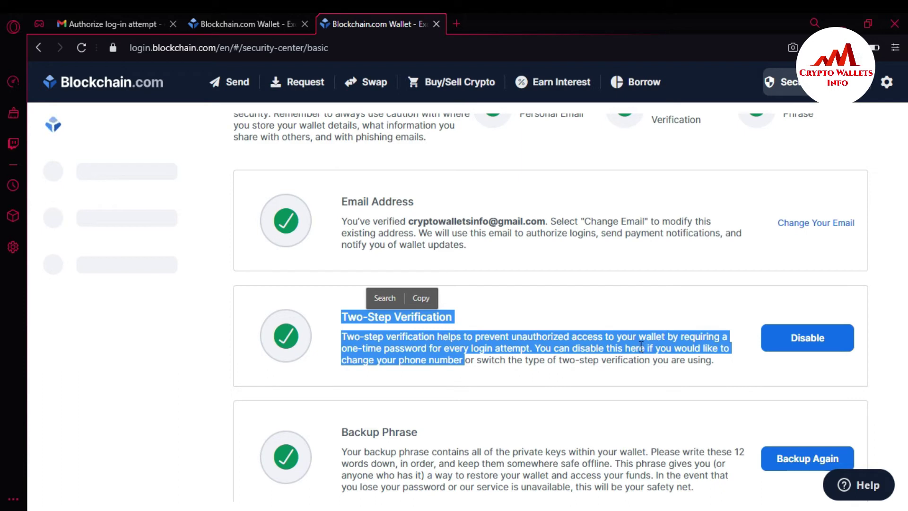
click(825, 368)
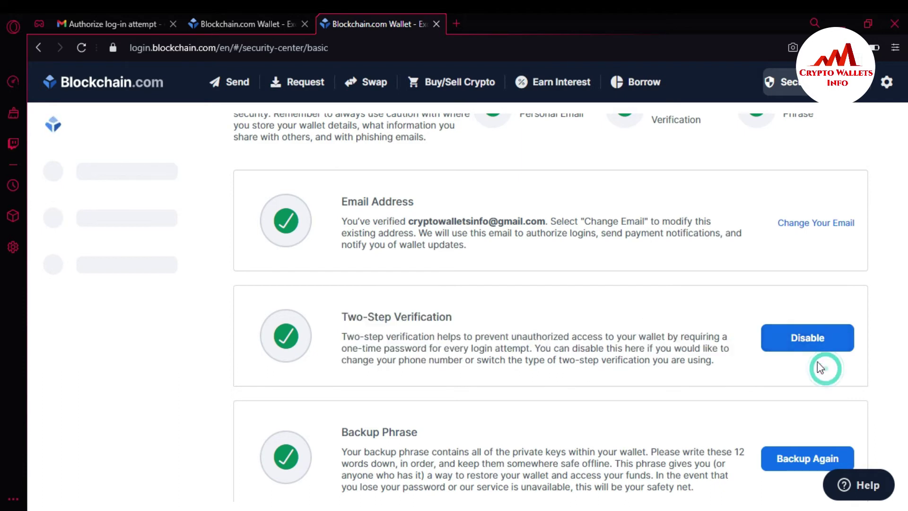
click(806, 338)
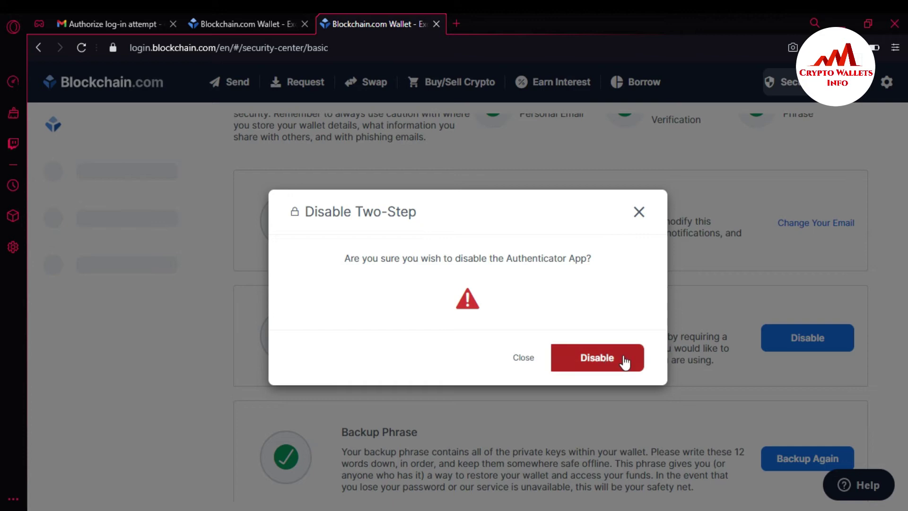
Confirm disabling the Authenticator App two-step verification
click(597, 358)
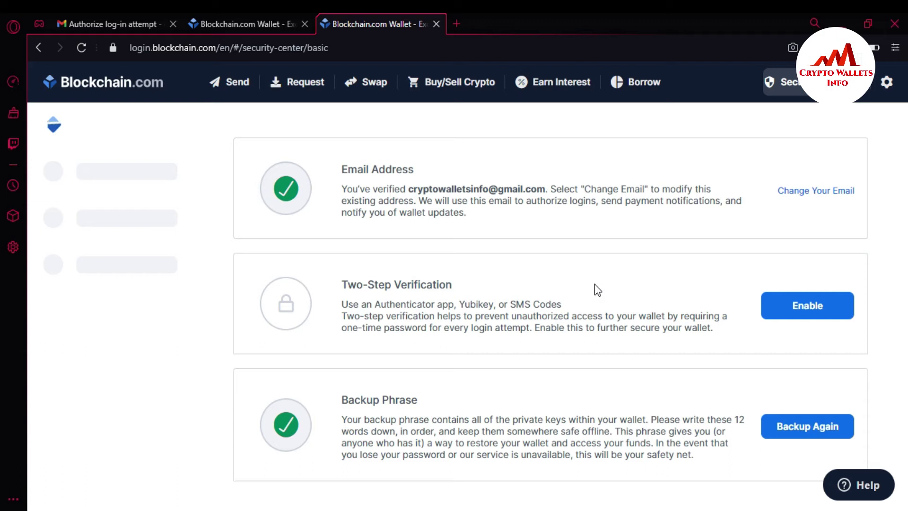
Enable two-step verification again, choosing the Mobile Phone Number (SMS) method
click(805, 306)
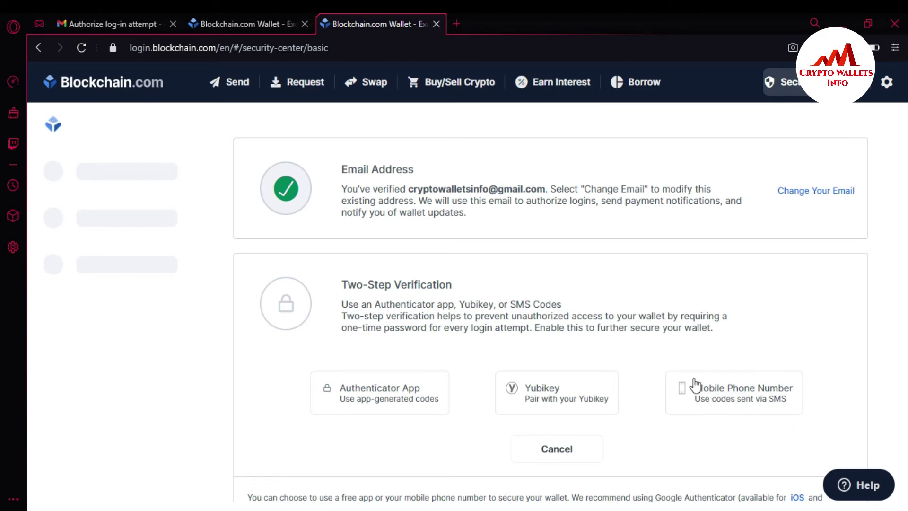
click(735, 392)
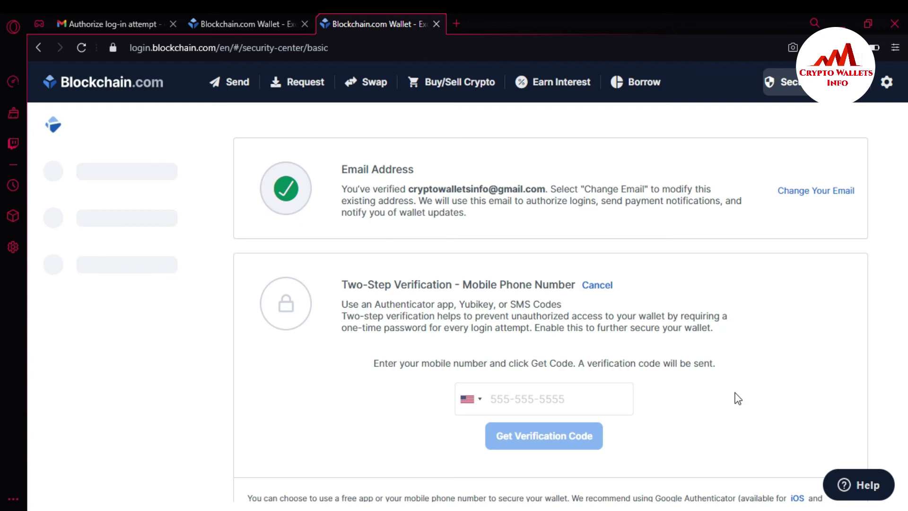
Scroll down the country dialling-code list past the M countries
click(479, 403)
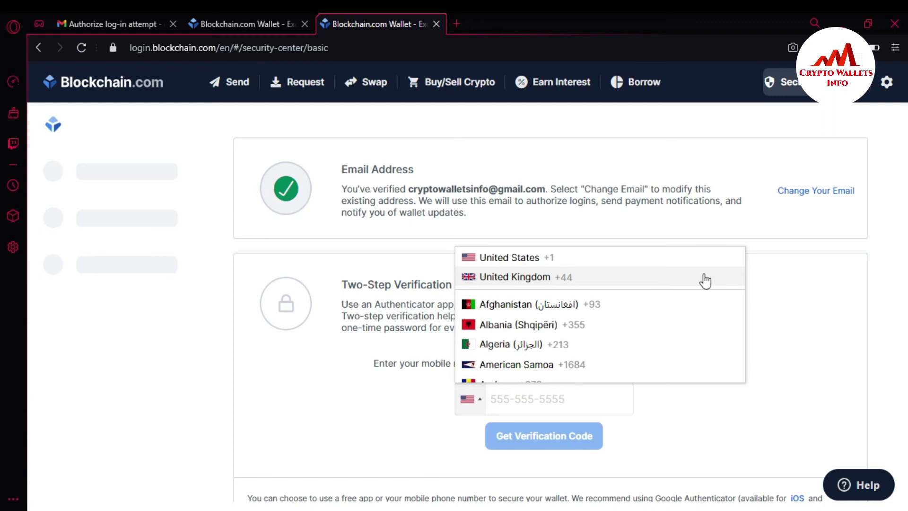
key(Down)
key(Down)
key(Down)
key(Down)
key(Down)
key(Down)
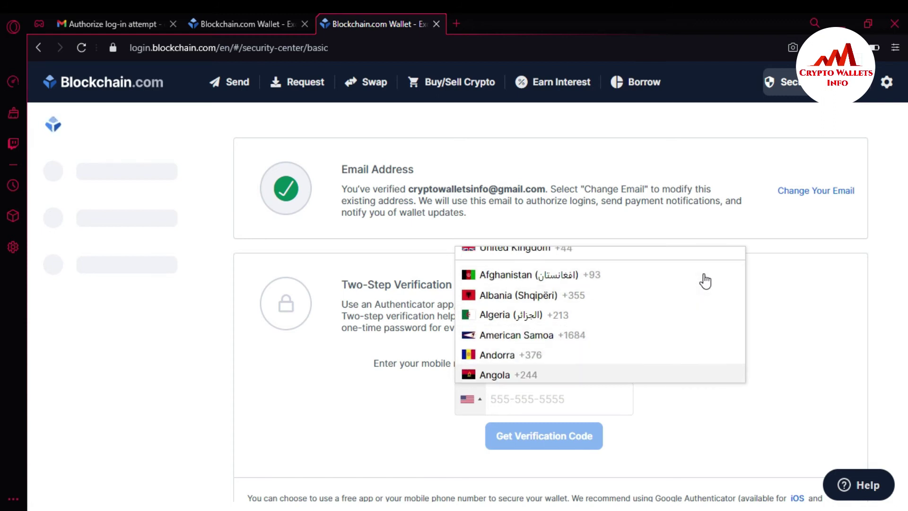
key(Down)
key(Down)
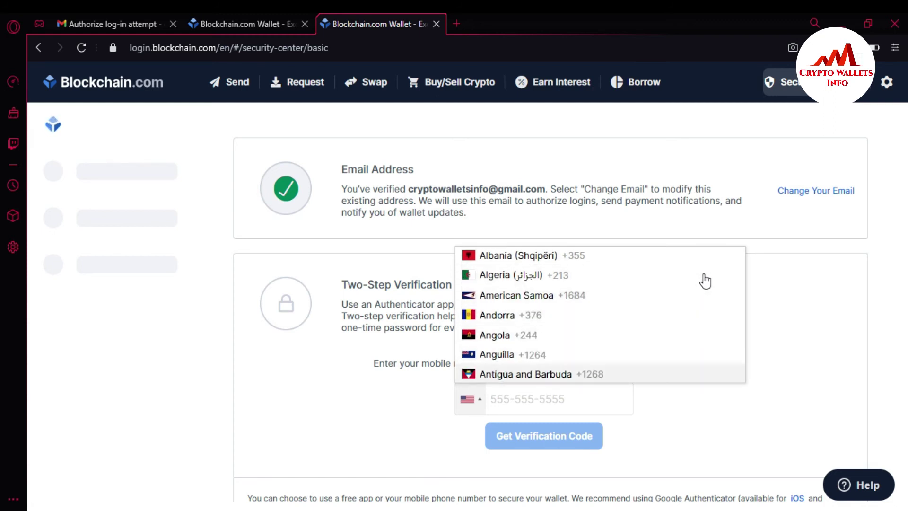
key(Down)
scroll(705, 281, down, 5)
key(Down)
key(Down)
key(Down)
key(Down)
scroll(705, 280, down, 1)
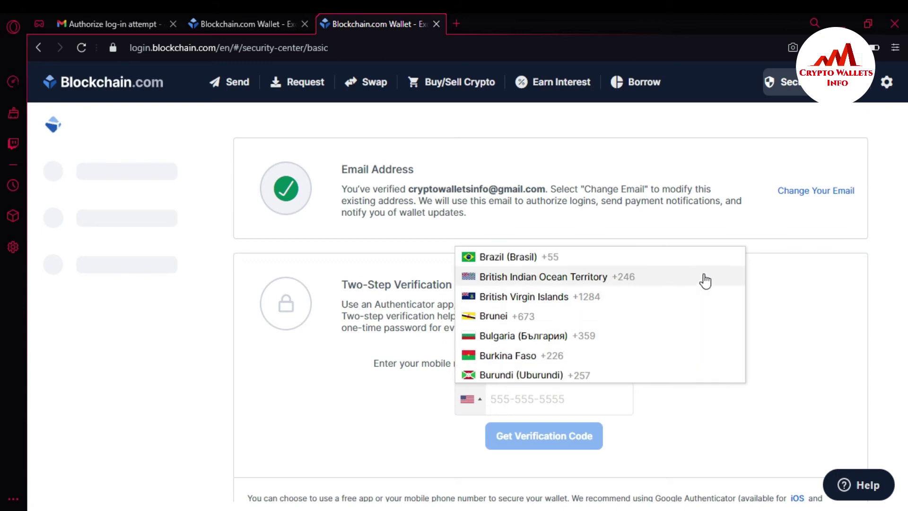
key(Down)
key(Down)
key(Down)
key(Down)
key(Down)
scroll(705, 280, down, 1)
key(Down)
key(Down)
key(Down)
key(Down)
key(Down)
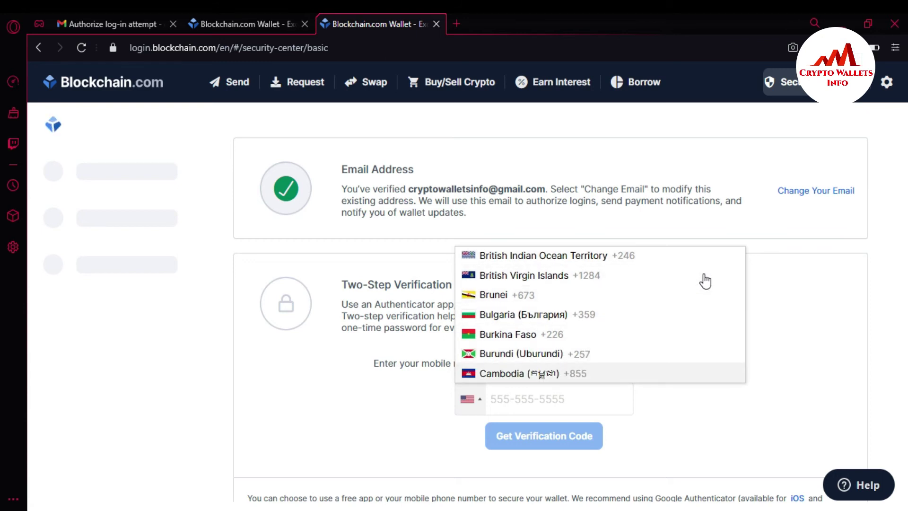
scroll(705, 281, down, 3)
scroll(705, 281, down, 10)
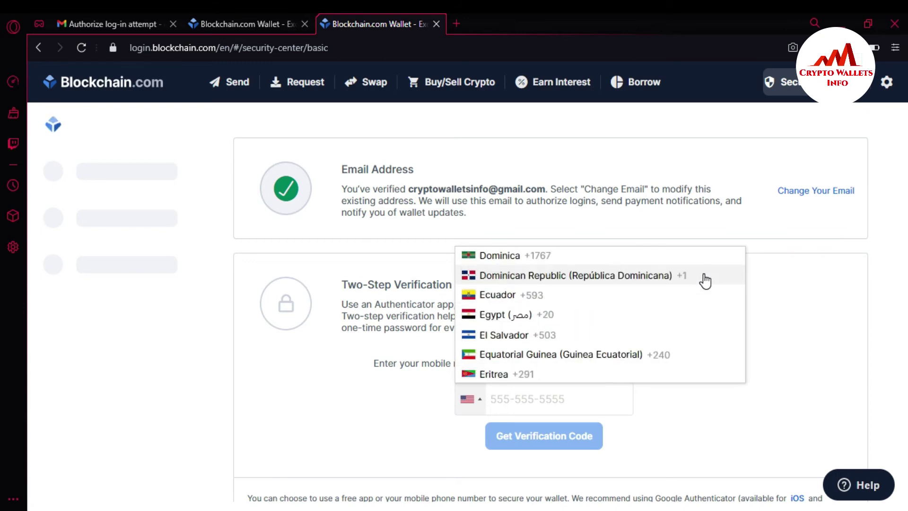
scroll(705, 281, down, 12)
key(h)
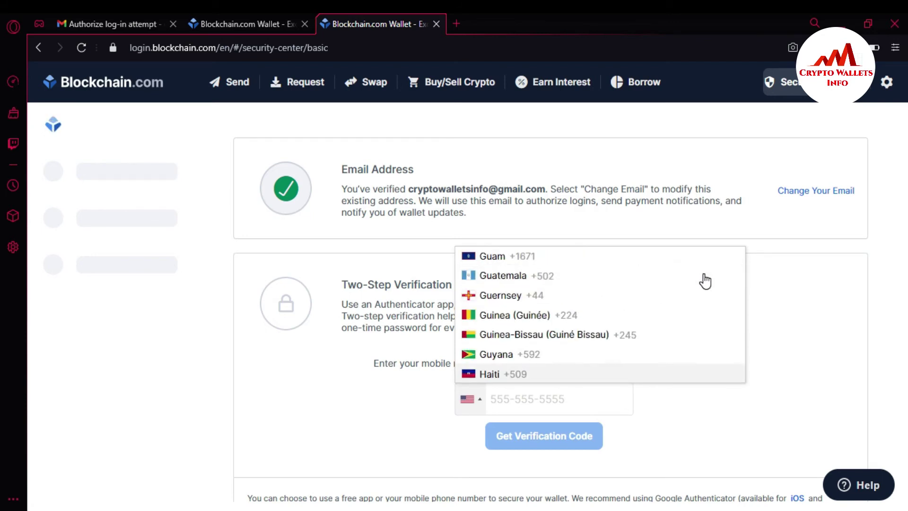
scroll(705, 280, down, 10)
key(Down)
key(Down)
key(Down)
key(Down)
key(Down)
key(Down)
key(Down)
key(Down)
key(Down)
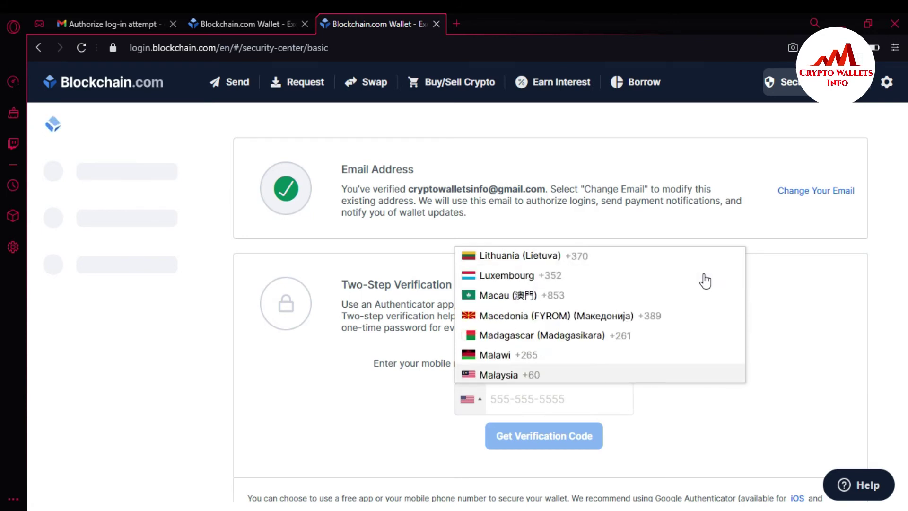
key(Down)
key(Down)
key(Down)
key(Down)
key(Down)
key(Down)
key(Up)
key(Up)
key(Up)
key(Down)
key(Down)
key(Down)
key(Down)
key(Up)
key(Up)
key(Up)
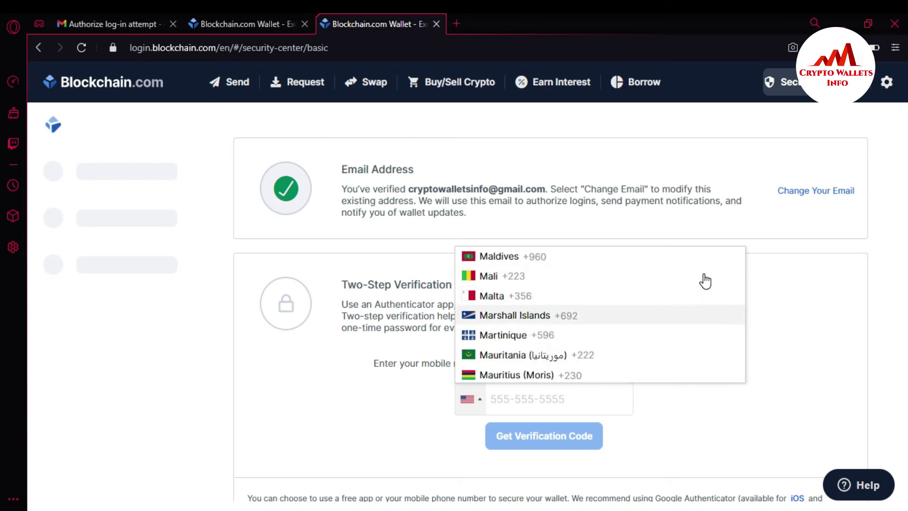
key(Down)
key(Down)
key(Down)
scroll(705, 280, down, 5)
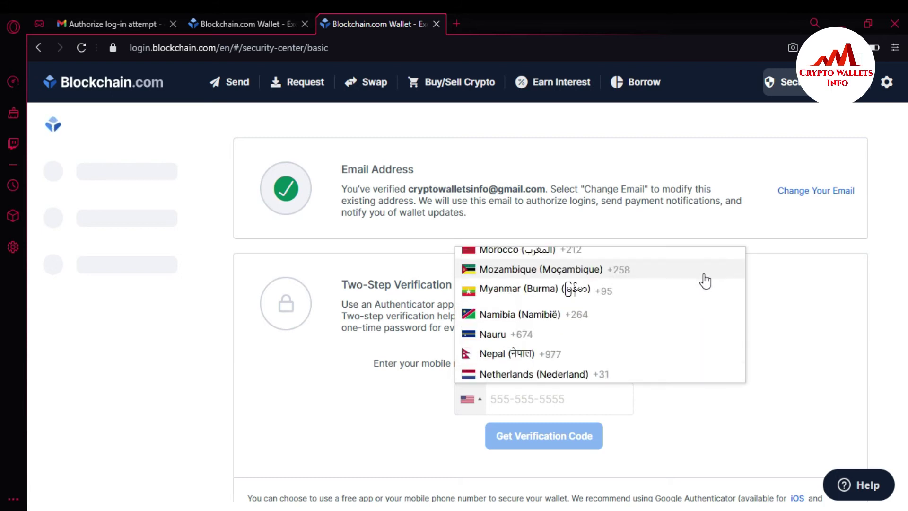
scroll(705, 281, down, 3)
Select Pakistan as the phone country and enter the mobile number
key(Down)
key(Down)
key(Down)
key(Down)
key(Down)
scroll(705, 281, down, 1)
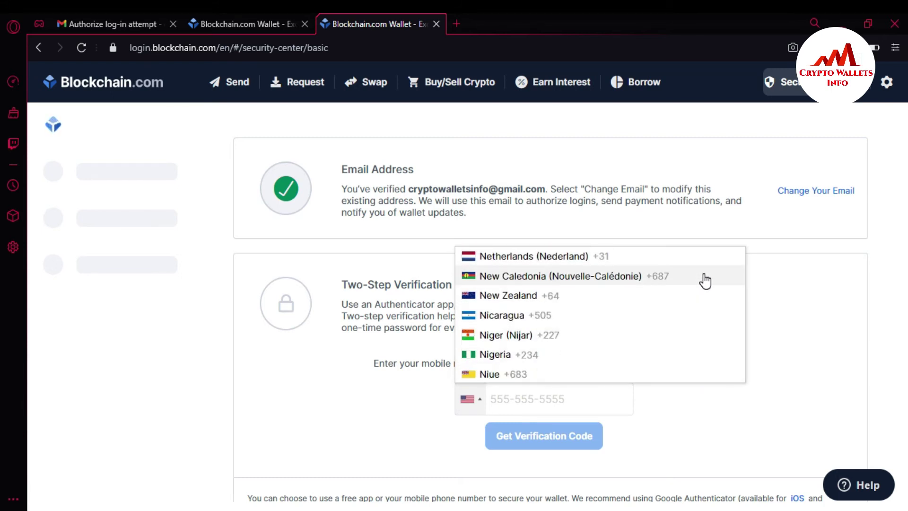
scroll(705, 281, down, 5)
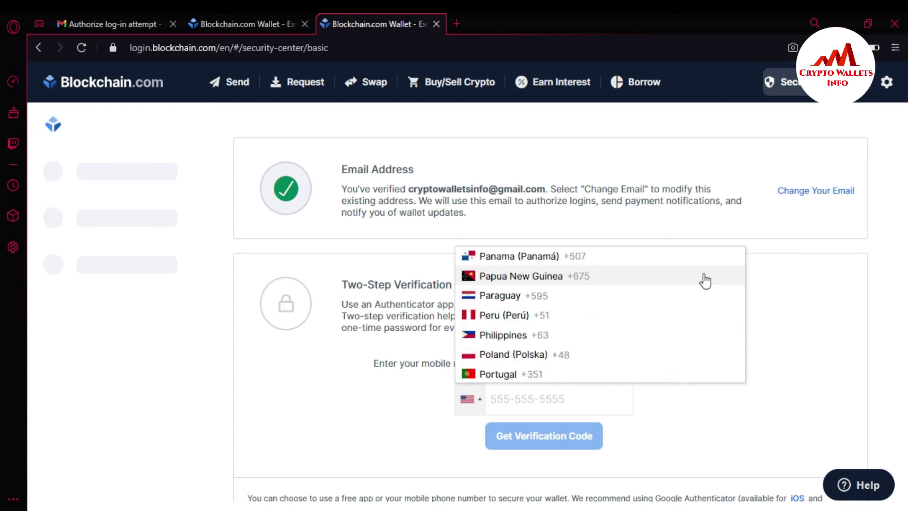
key(Up)
key(Up)
key(Up)
key(Up)
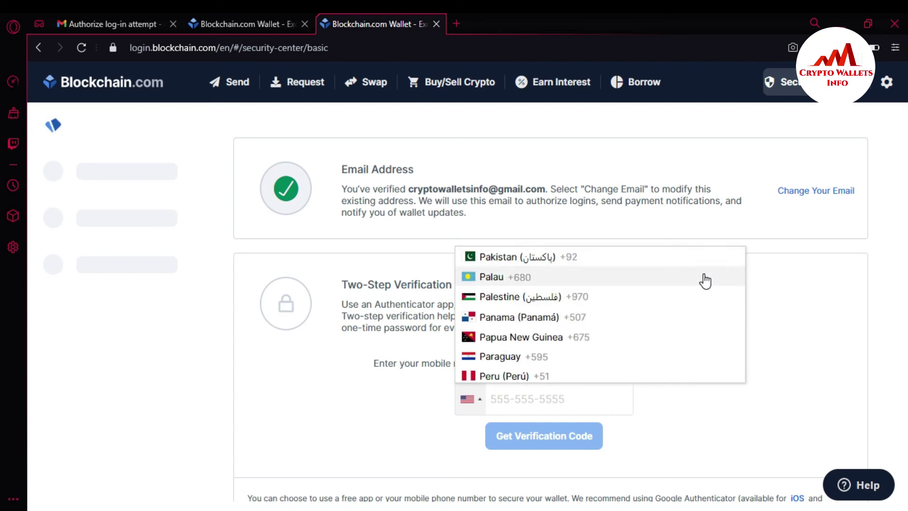
click(506, 255)
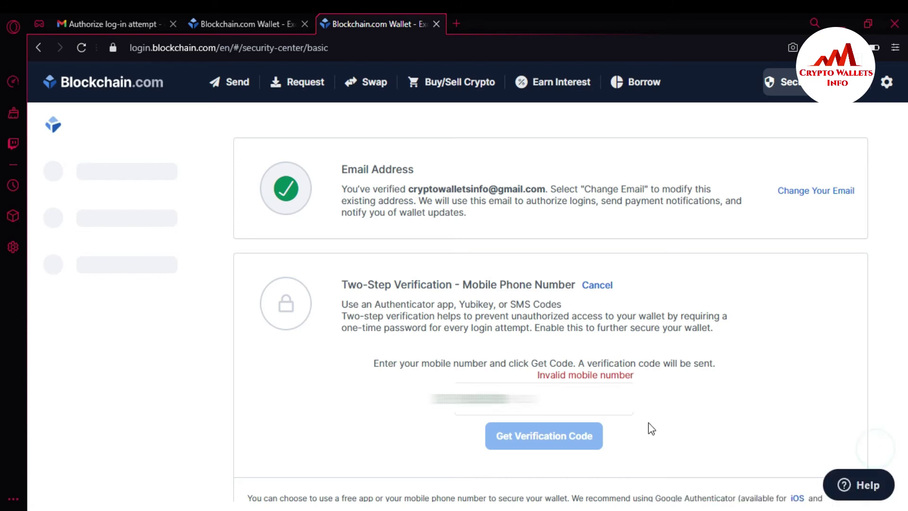
text(1234)
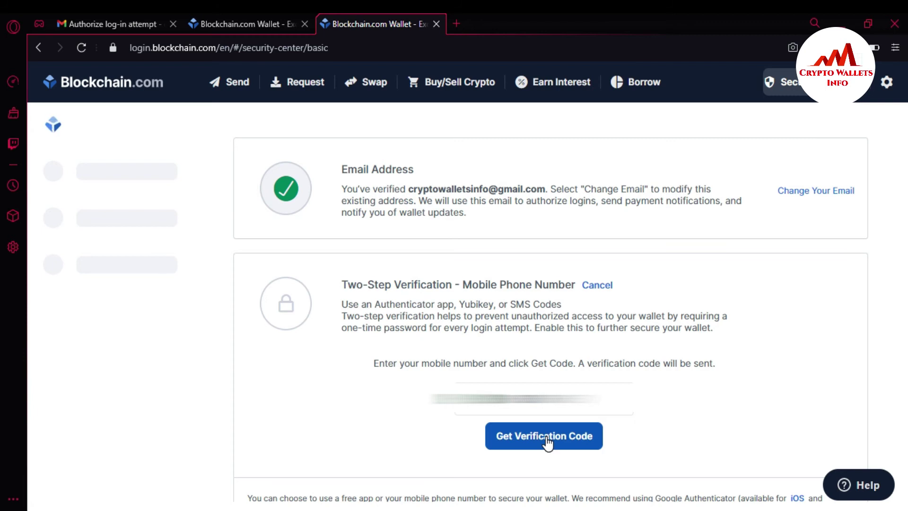
Request the SMS code, paste it, and submit the corrected code to verify the number
click(546, 442)
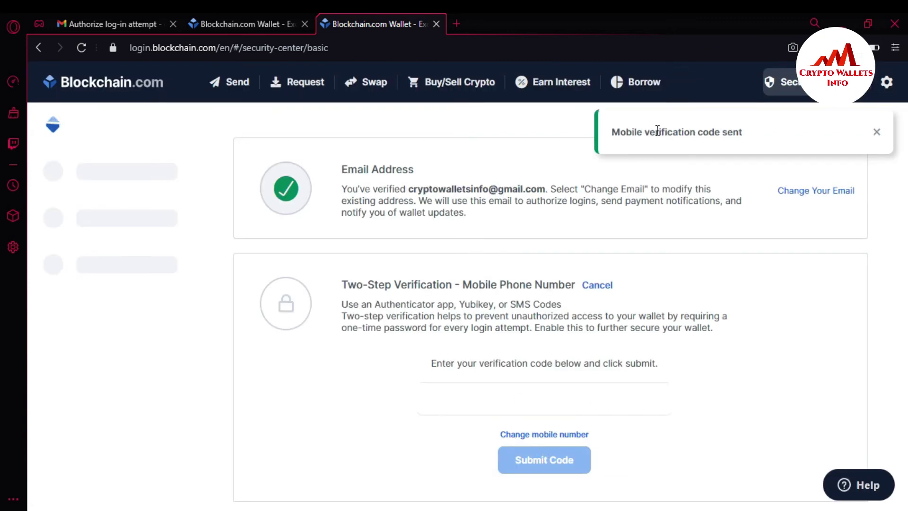
click(711, 150)
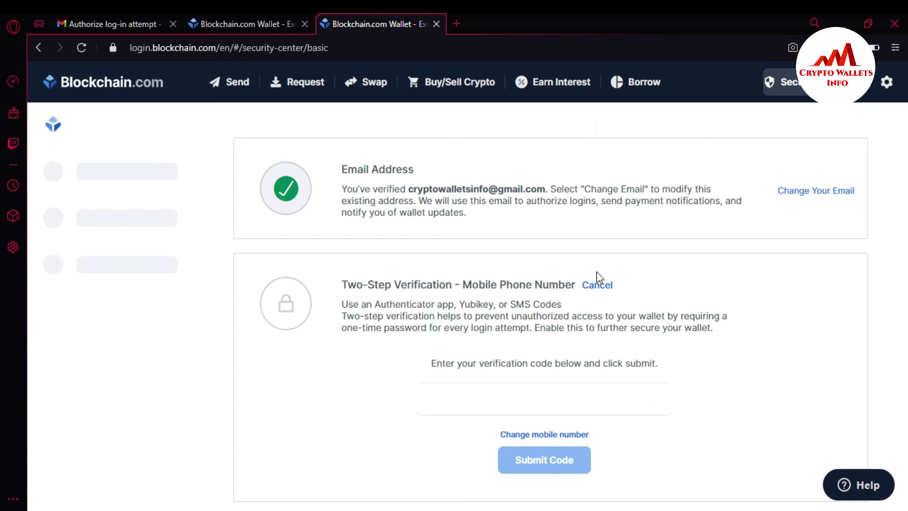
click(486, 396)
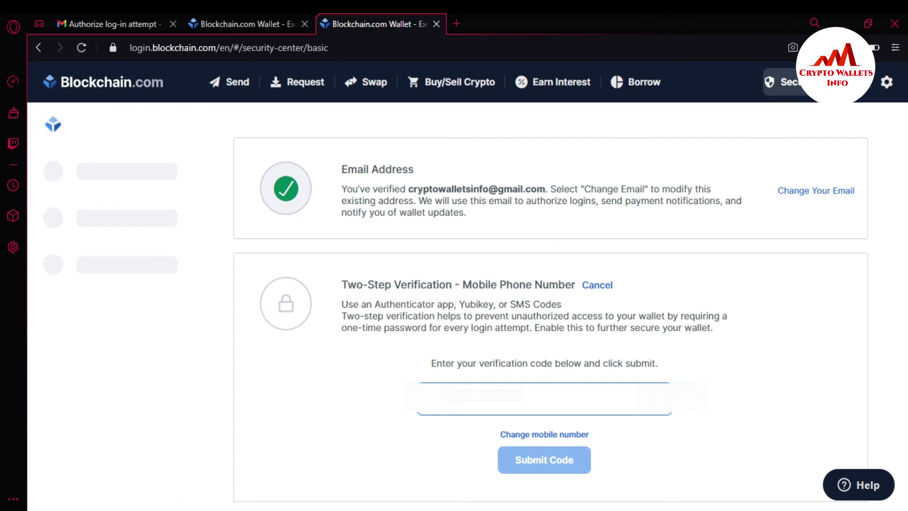
key(ctrl+v)
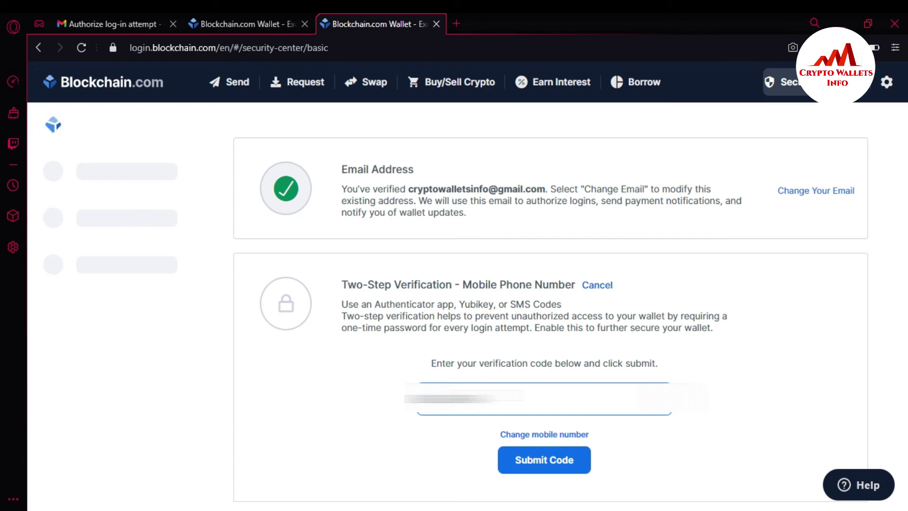
click(548, 468)
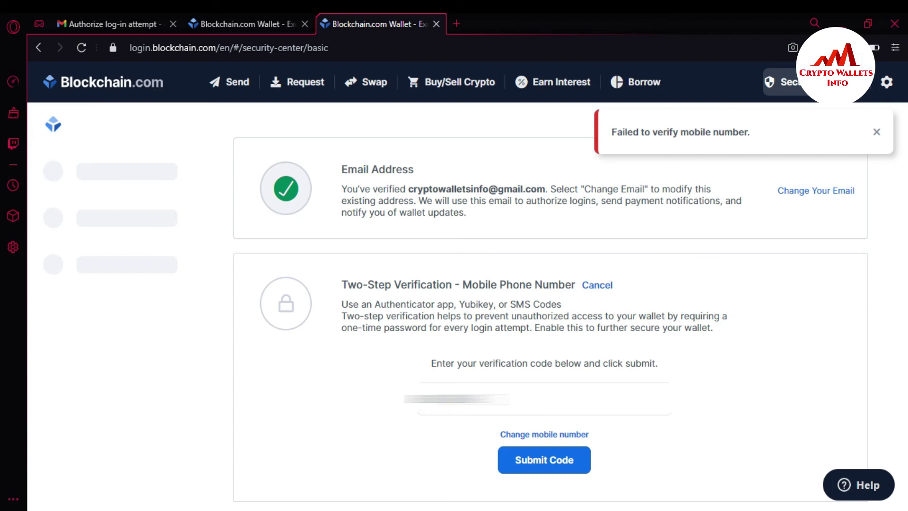
click(544, 399)
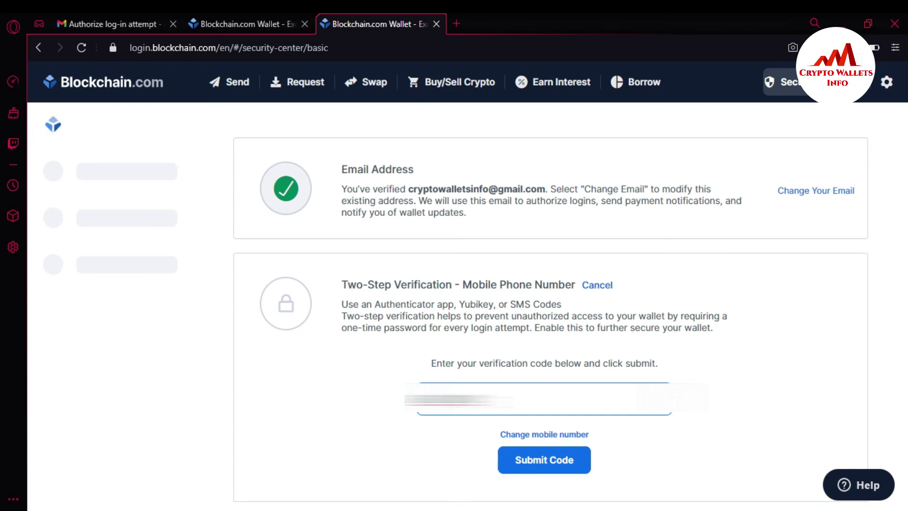
click(554, 466)
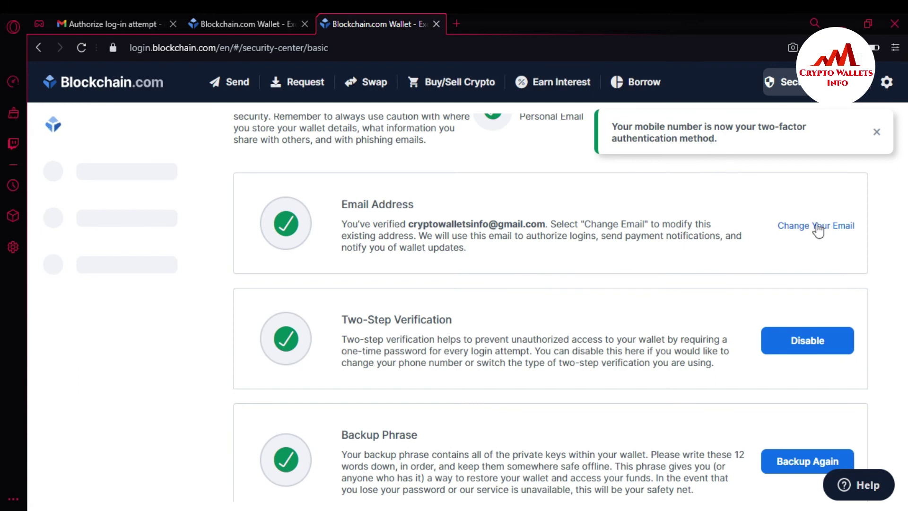
Dismiss the success notification and open the settings gear dropdown with its Sign Out option
click(884, 249)
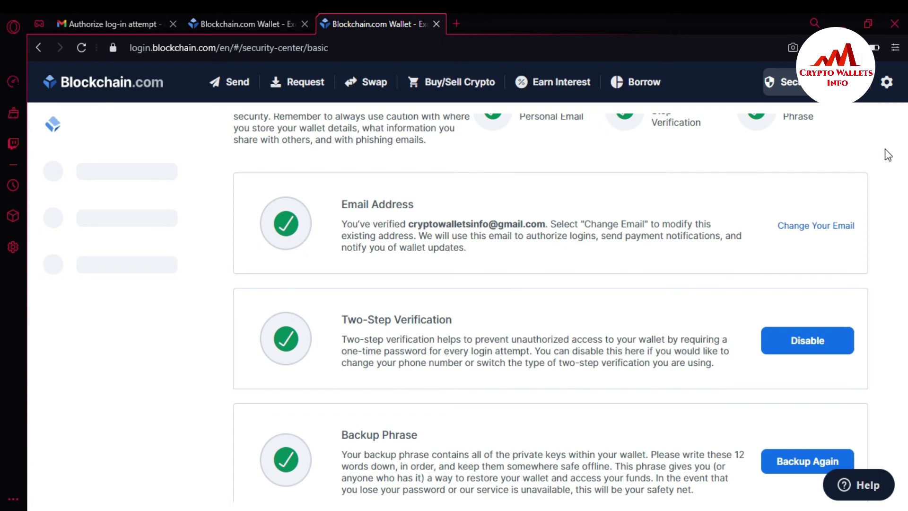
click(887, 81)
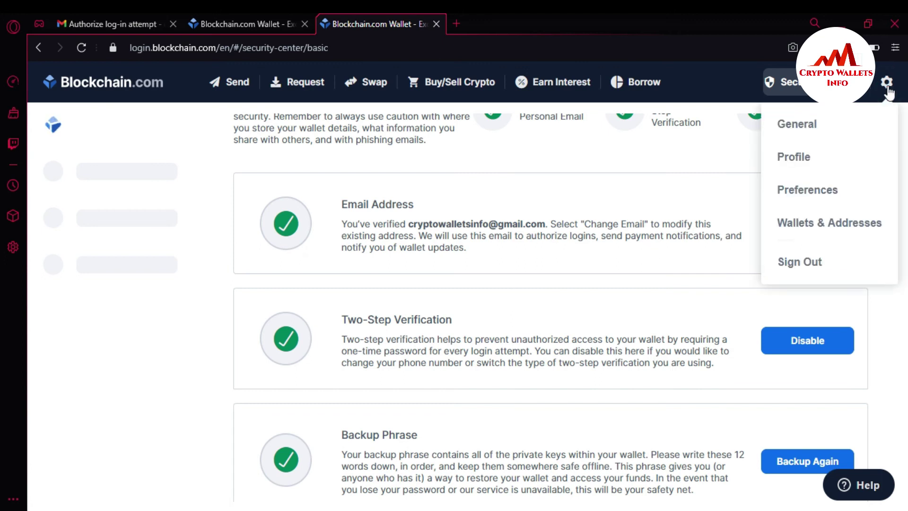
Sign out, de-authorize this browser, and log in again with the wallet password
click(798, 263)
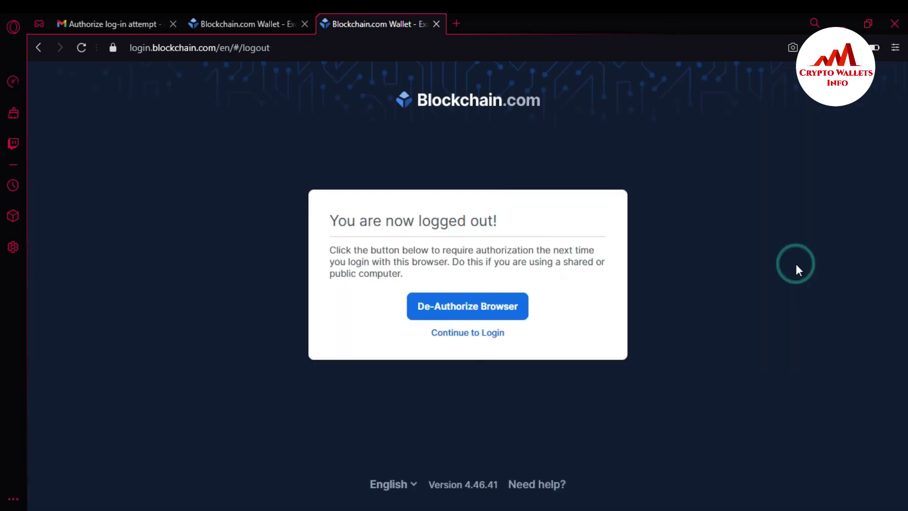
click(472, 313)
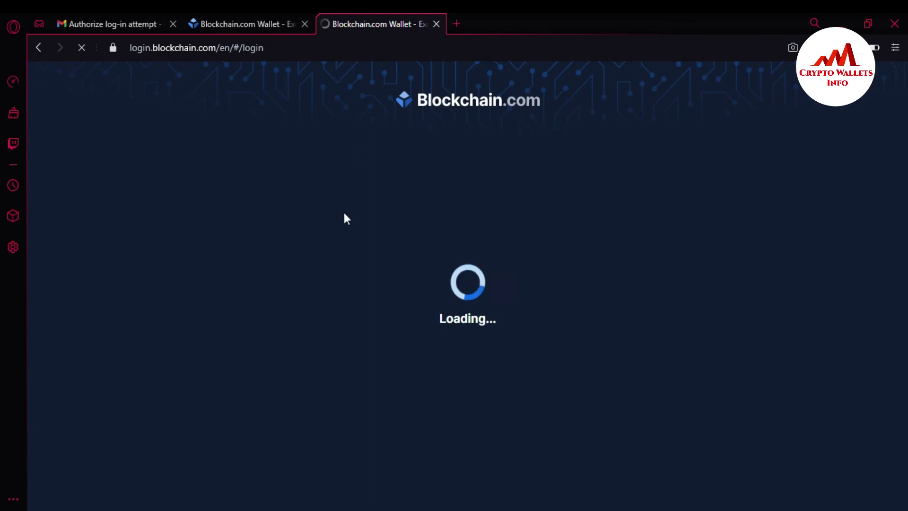
click(369, 325)
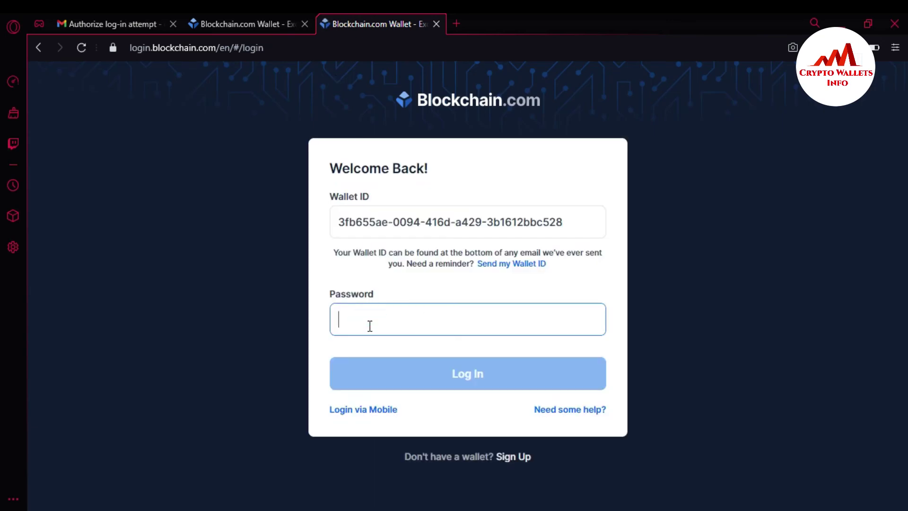
text(****)
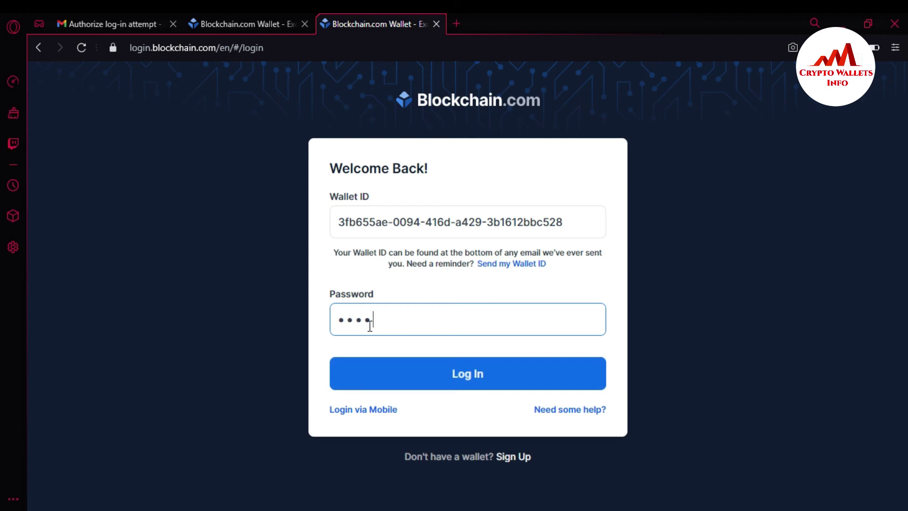
text(***********)
click(485, 379)
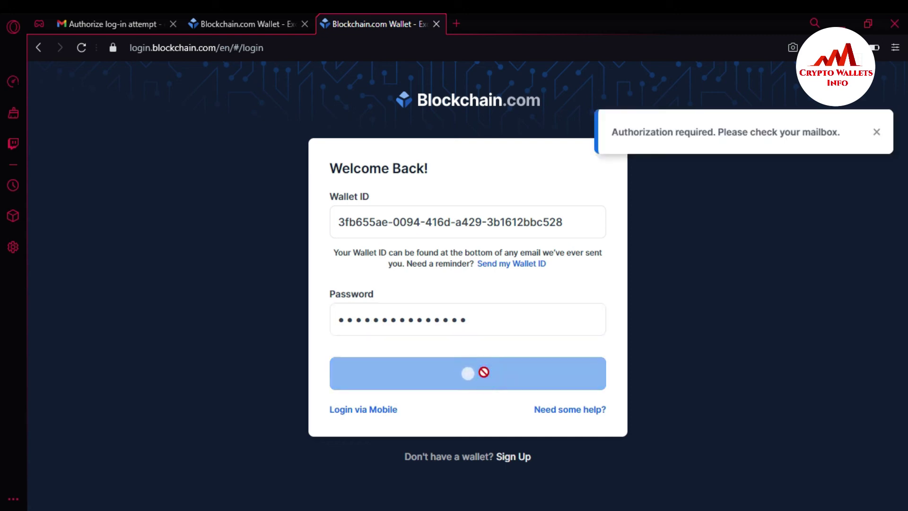
click(70, 13)
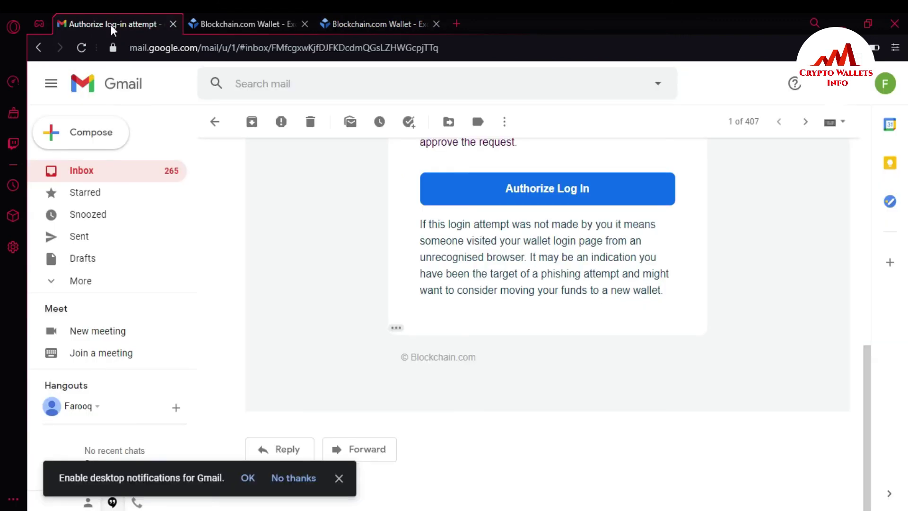
Approve the newest 'Authorize log-in attempt' email from the Gmail inbox
click(91, 178)
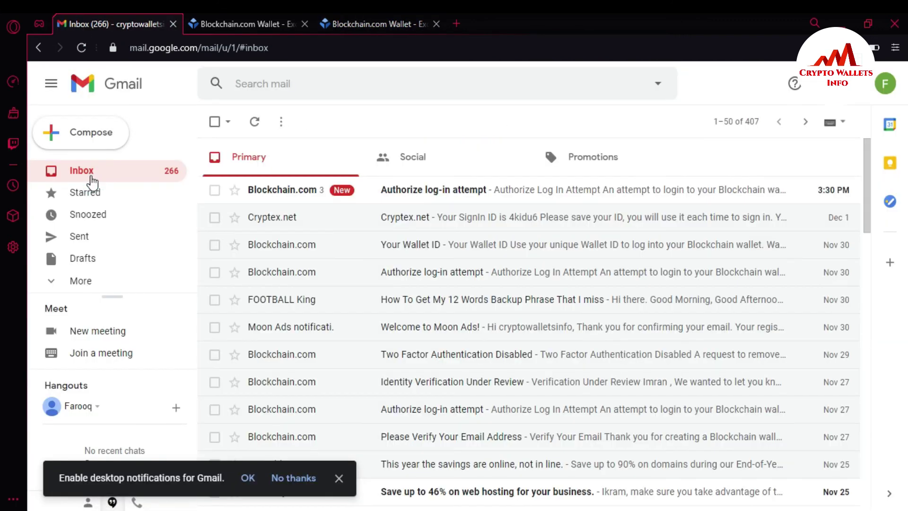
click(427, 192)
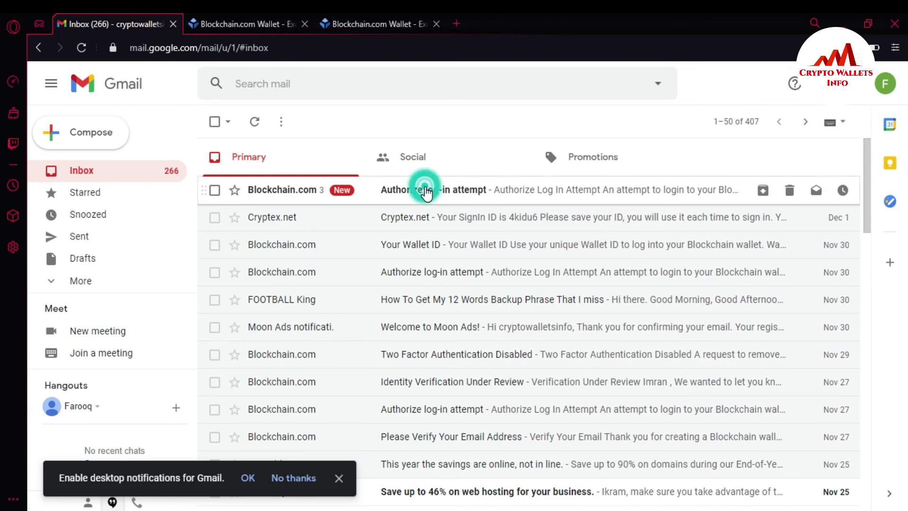
scroll(537, 191, down, 10)
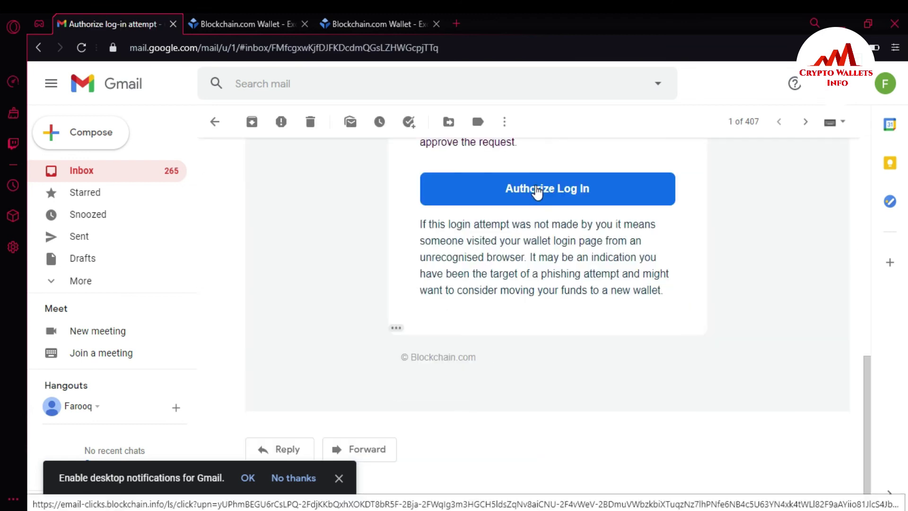
click(536, 190)
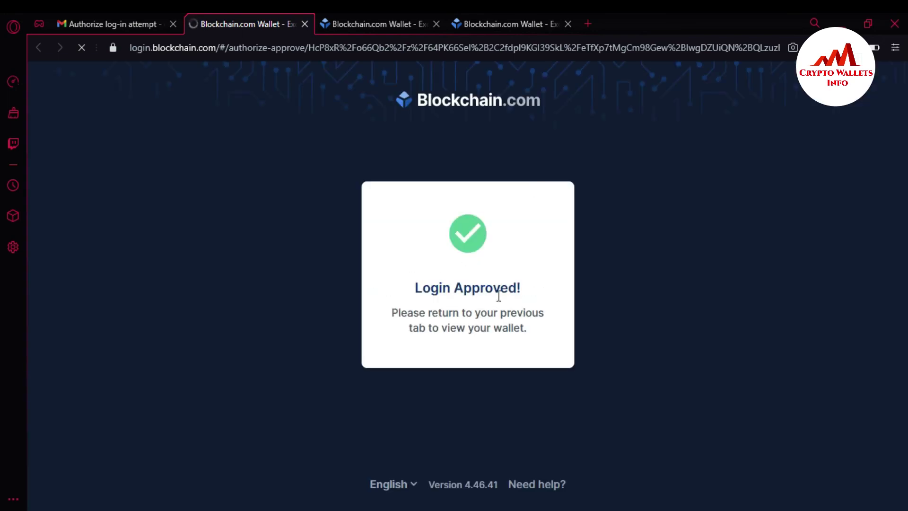
Paste the SMS code into the login page, submit, then retype the password after the wrong-password error
click(358, 18)
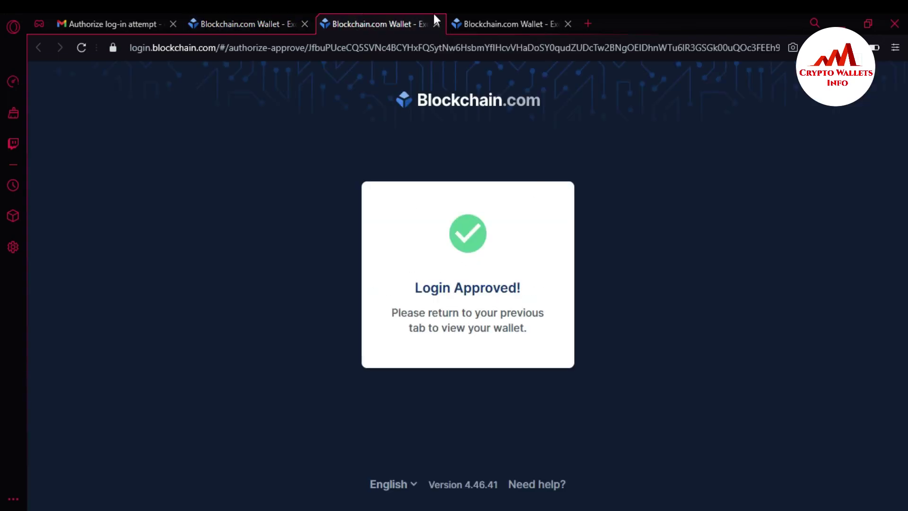
click(493, 15)
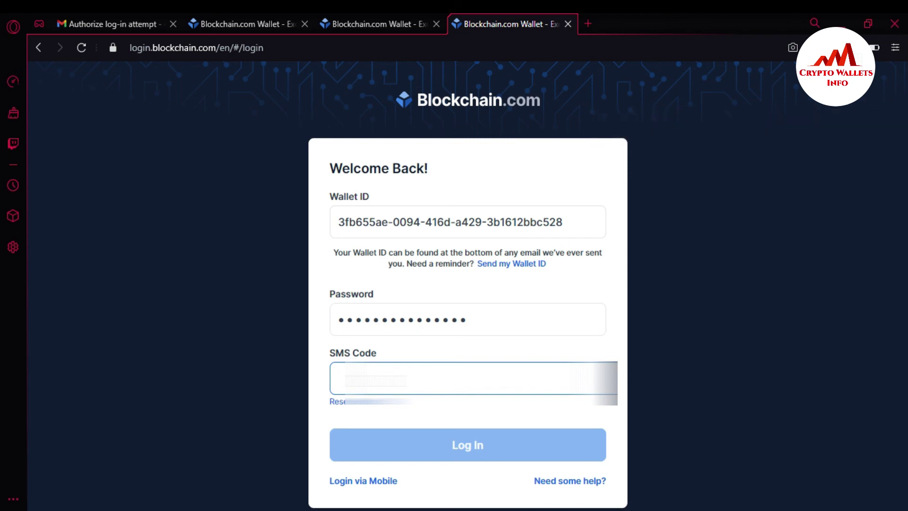
key(ctrl+v)
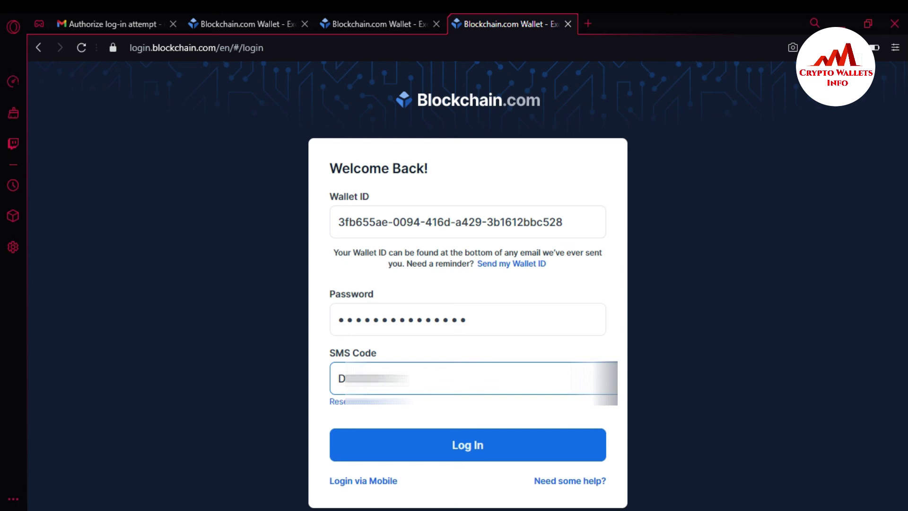
click(475, 449)
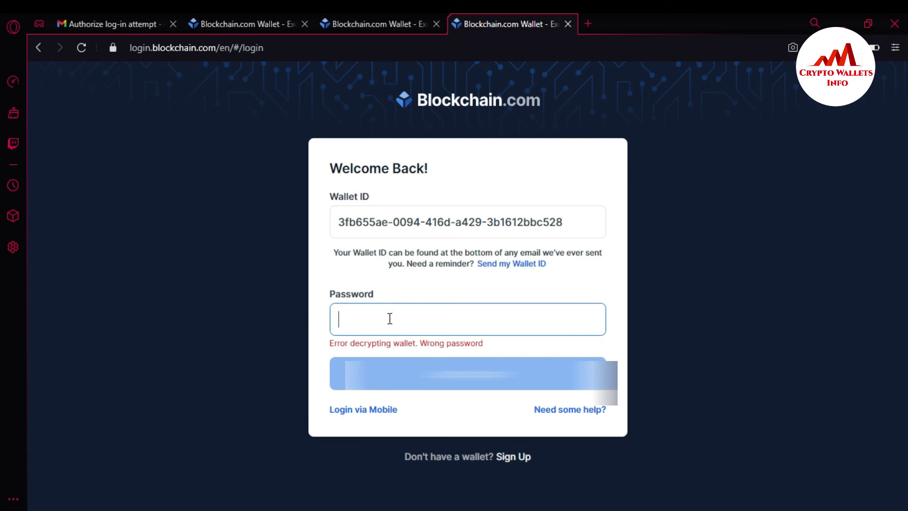
text(•••••)
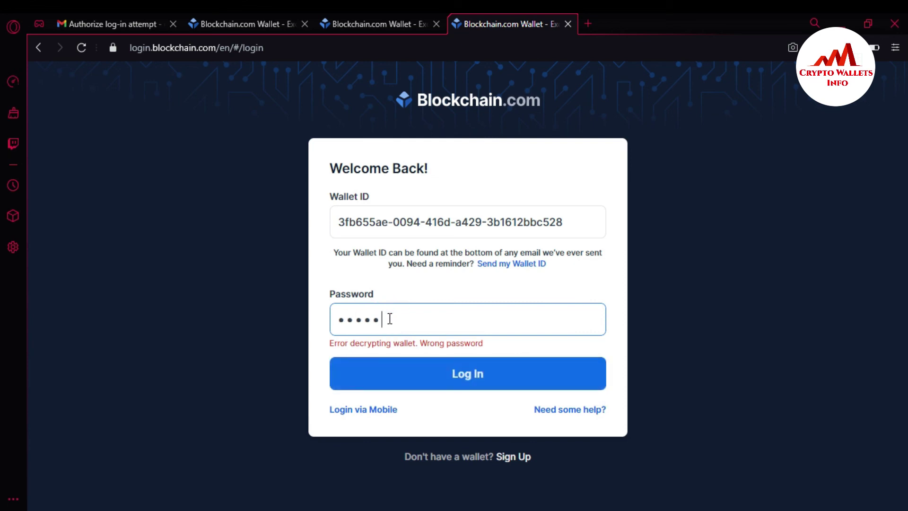
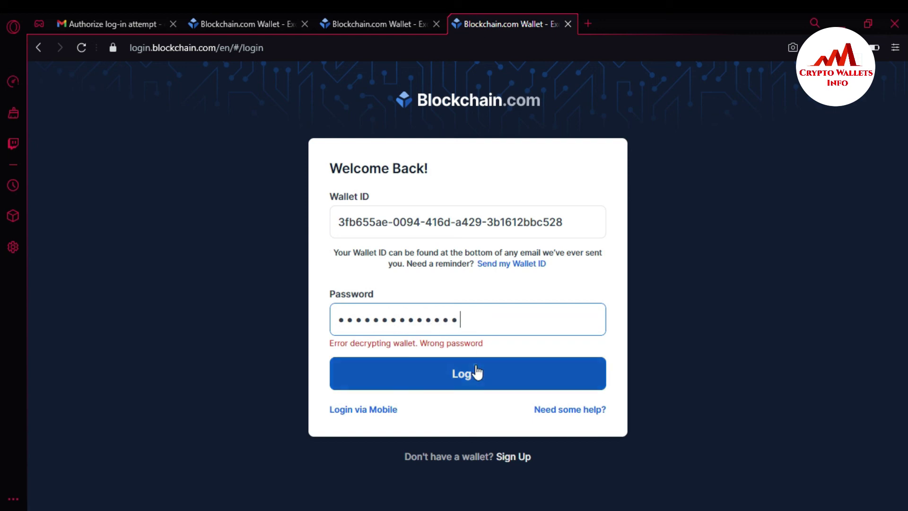
Submit the wallet ID and password to load the wallet dashboard showing a $0.18 balance
click(474, 369)
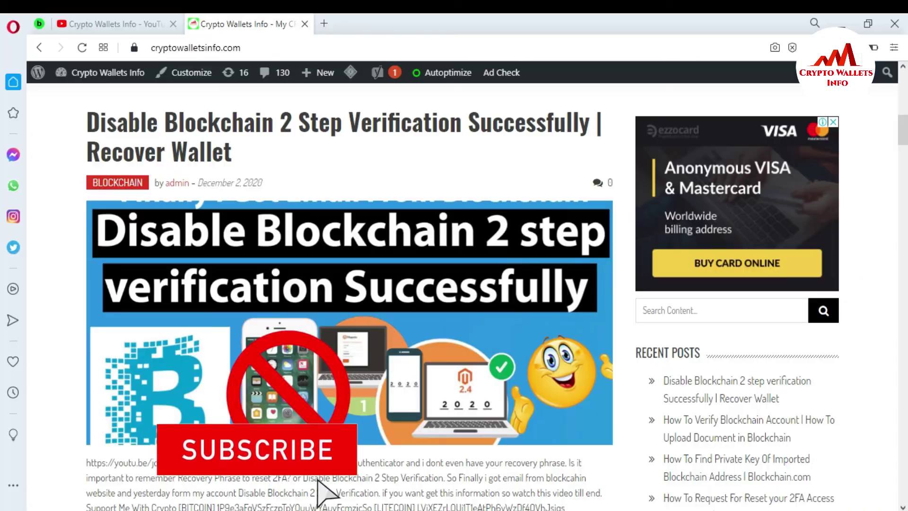
View the Crypto Wallets Info YouTube channel, then return to the 'Disable Blockchain 2 Step Verification' article
key(ctrl+Tab)
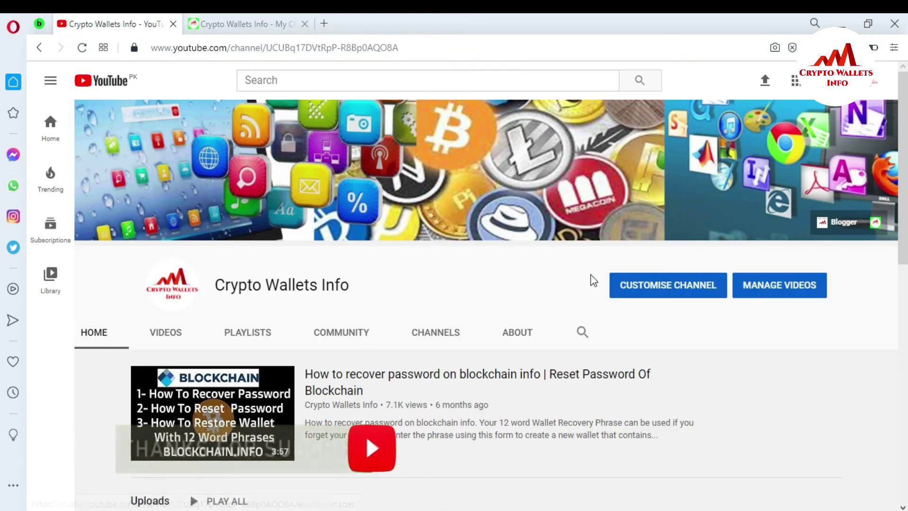
click(250, 28)
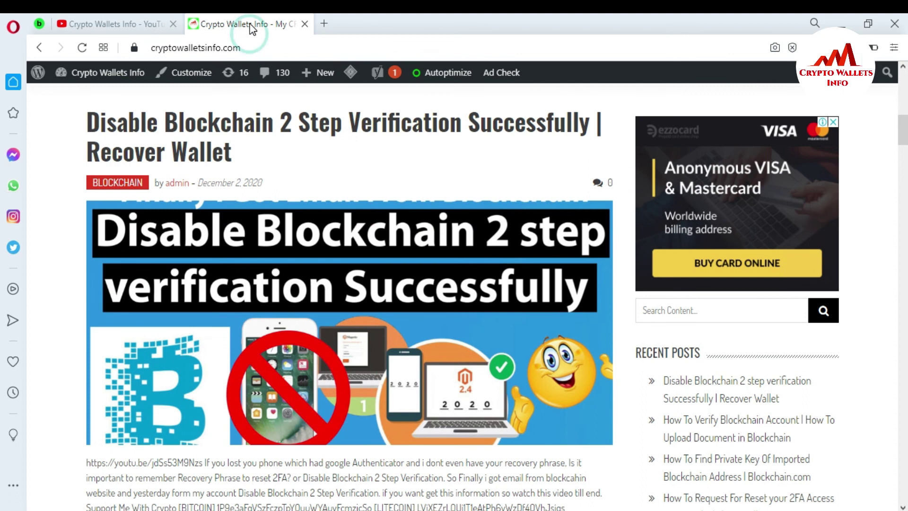